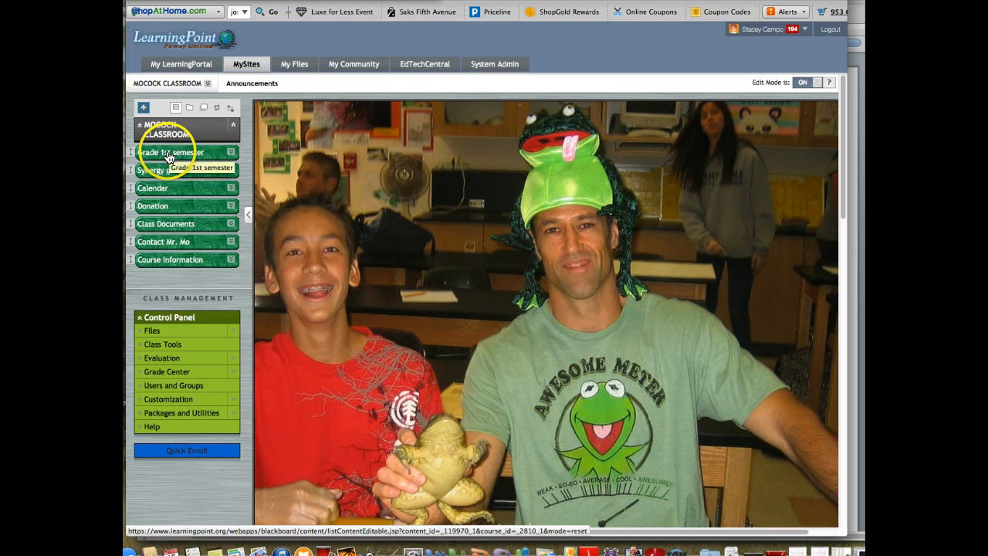
View the course's Synergy grades area, then open its Class Documents area.
click(163, 175)
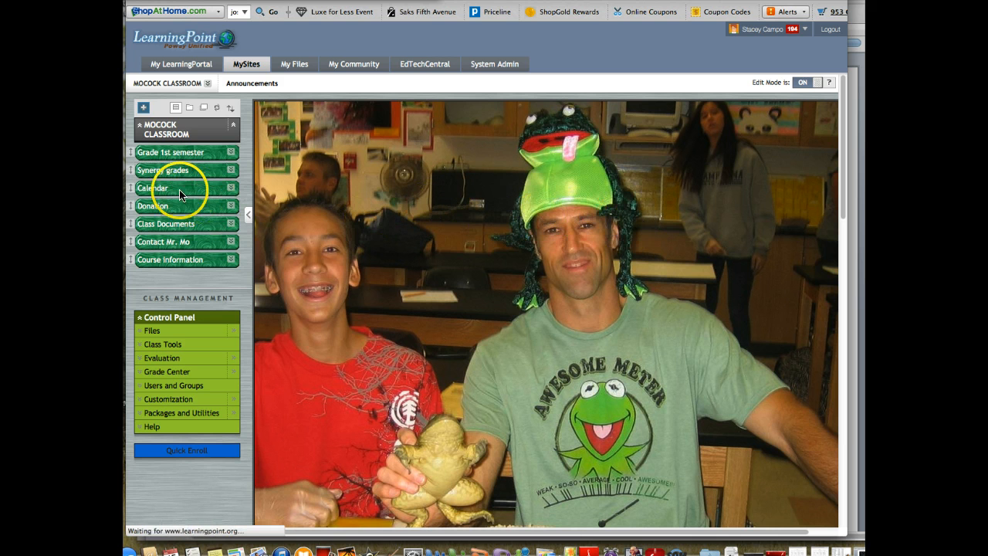
click(171, 171)
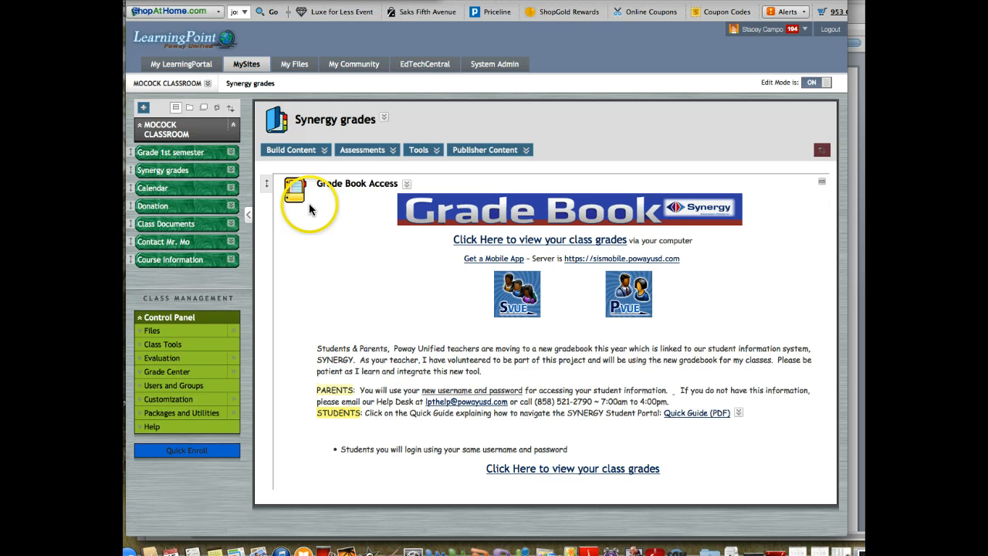
click(161, 228)
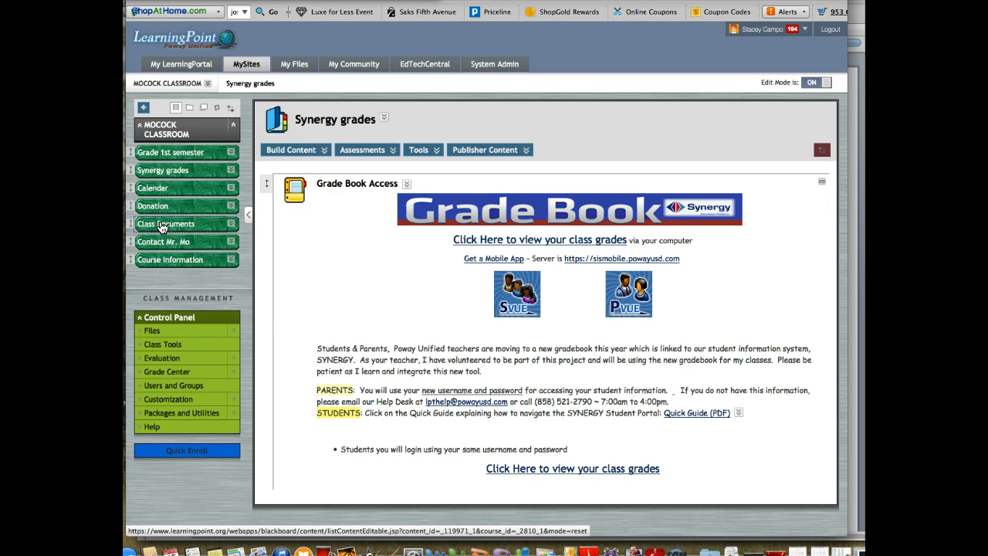
click(160, 227)
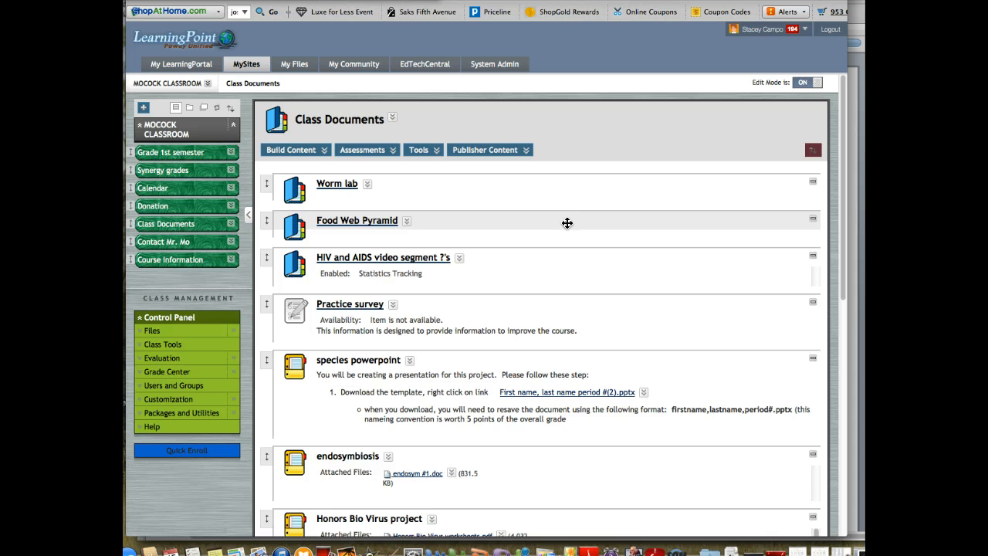
View the contents of the Worm lab folder and return to the Class Documents list.
click(334, 188)
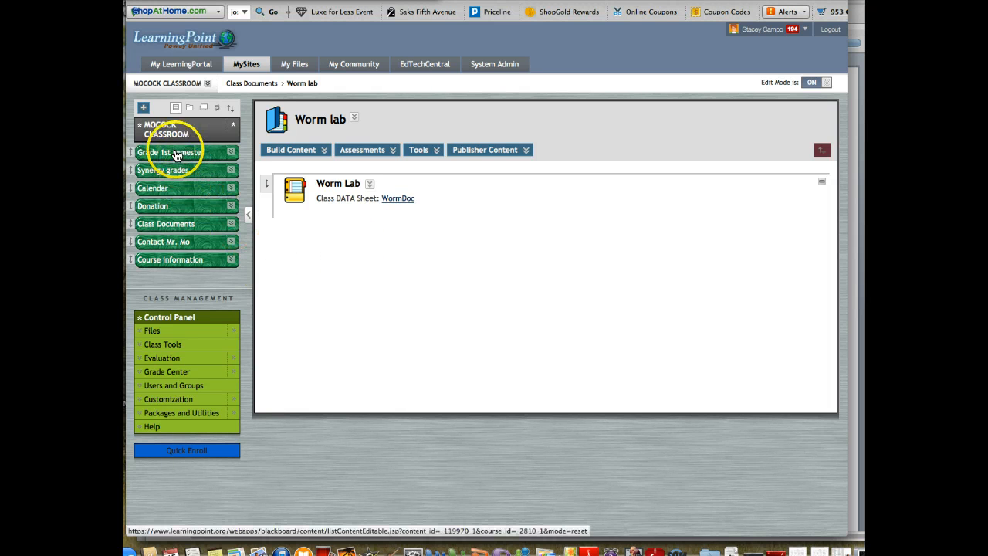
click(169, 225)
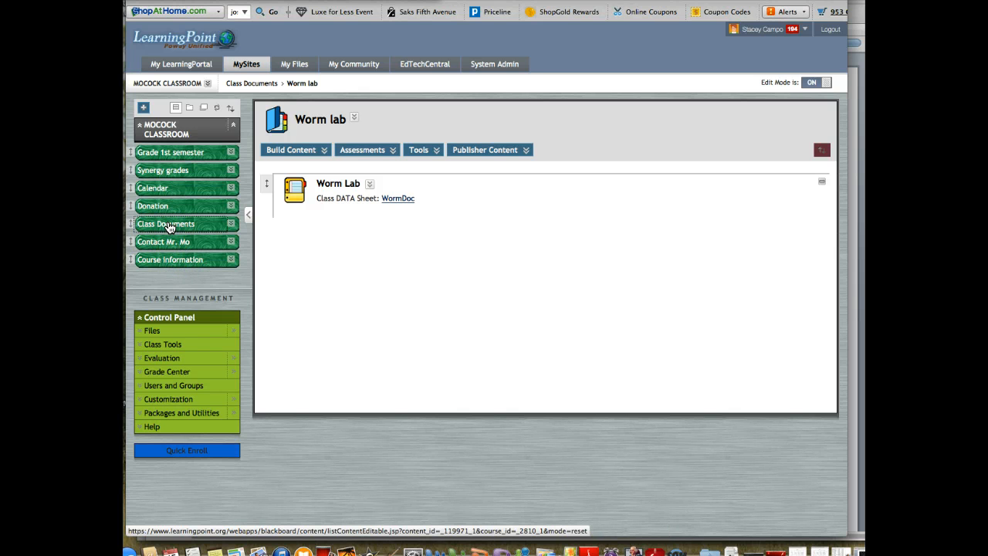
click(170, 226)
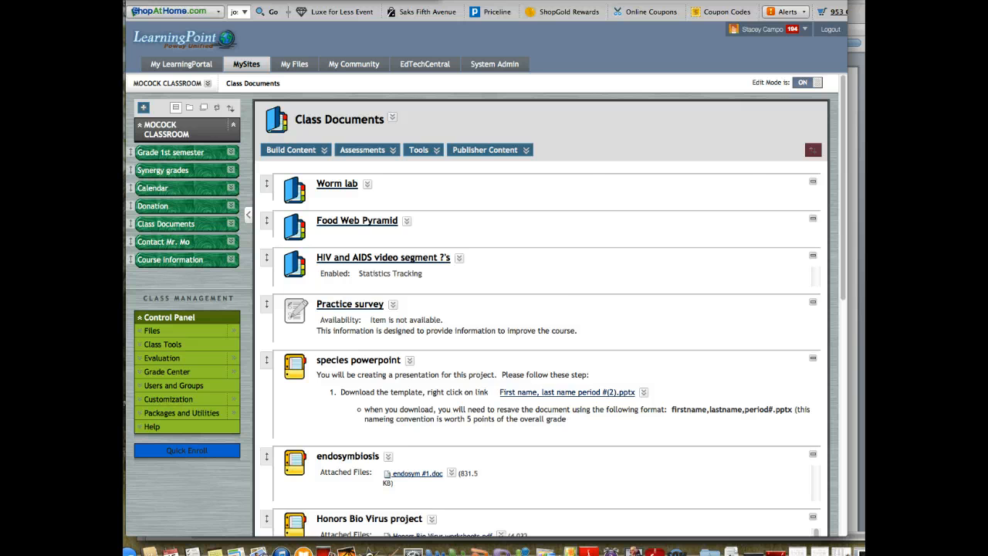
Switch to the MyConnect window with the converted course and dismiss its Next Steps setup checklist.
key(super+grave)
drag(618, 1, 388, 1)
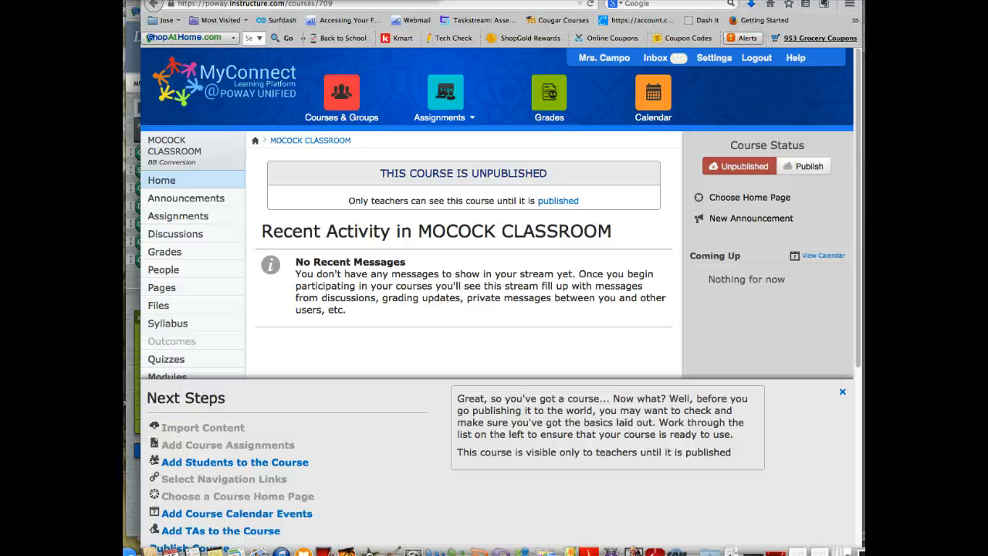
mouse_move(331, 90)
click(842, 396)
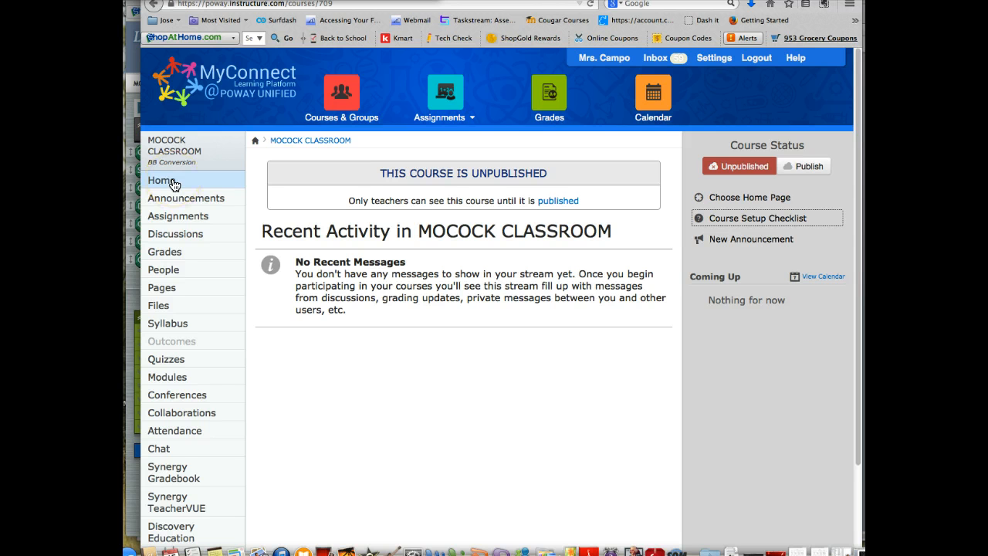
Browse the course's Pages list and view the page 2013-14 Classroom Calendar At A Glance (click here).
click(161, 291)
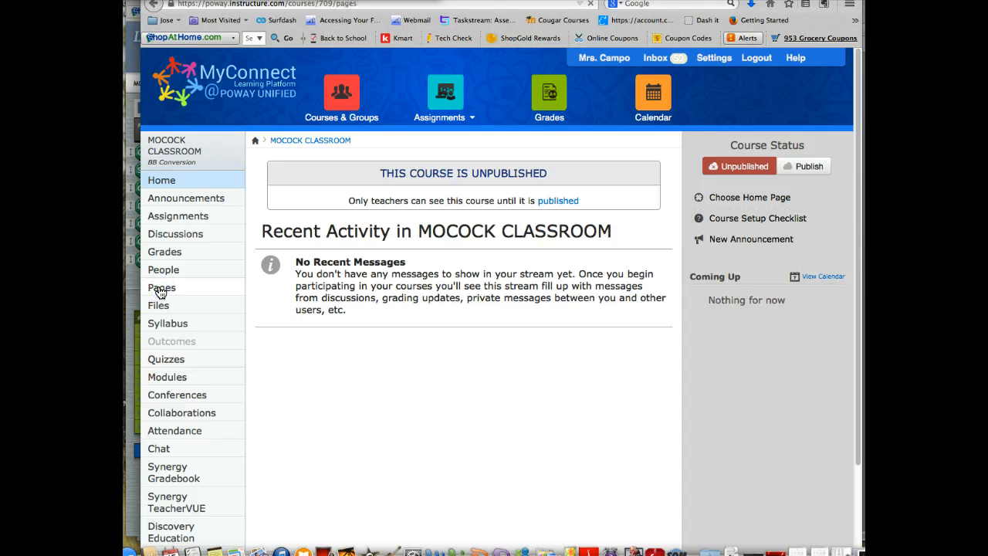
click(161, 291)
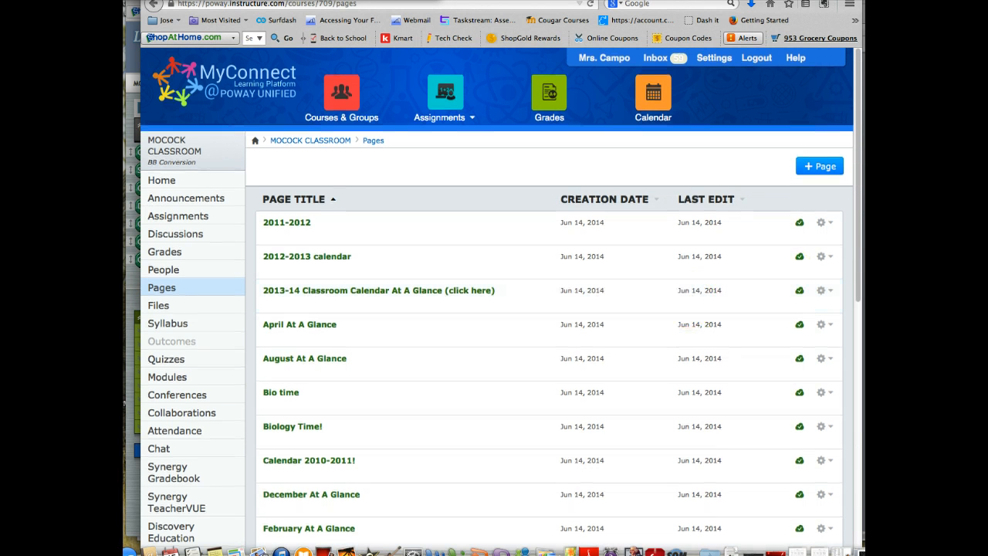
drag(860, 247, 859, 207)
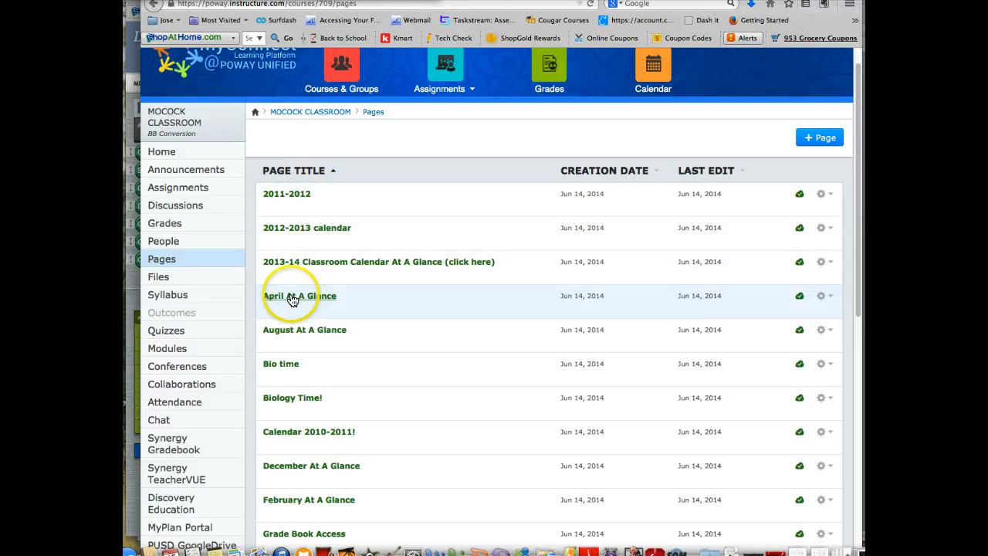
click(322, 264)
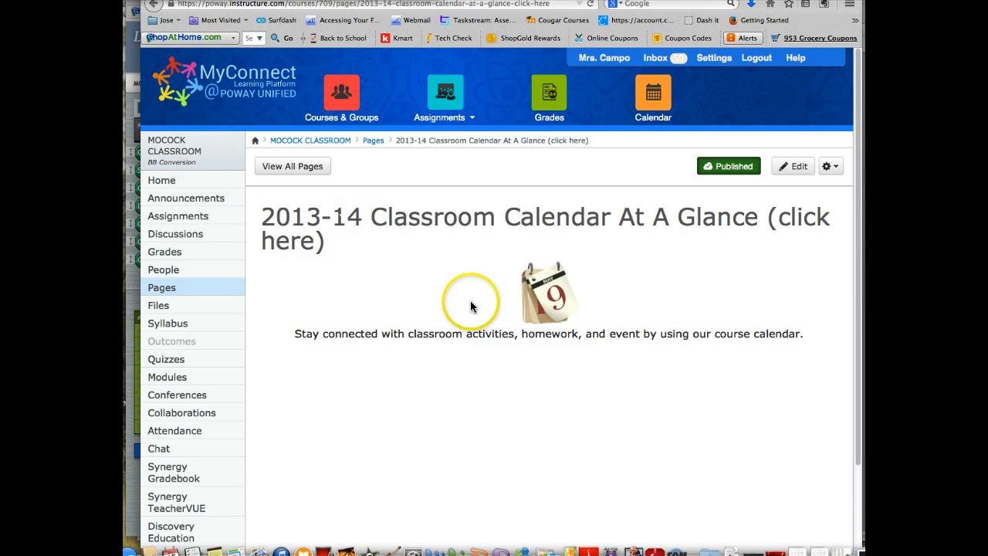
Browse the course files in the home_dir folder inside csfiles.
click(160, 308)
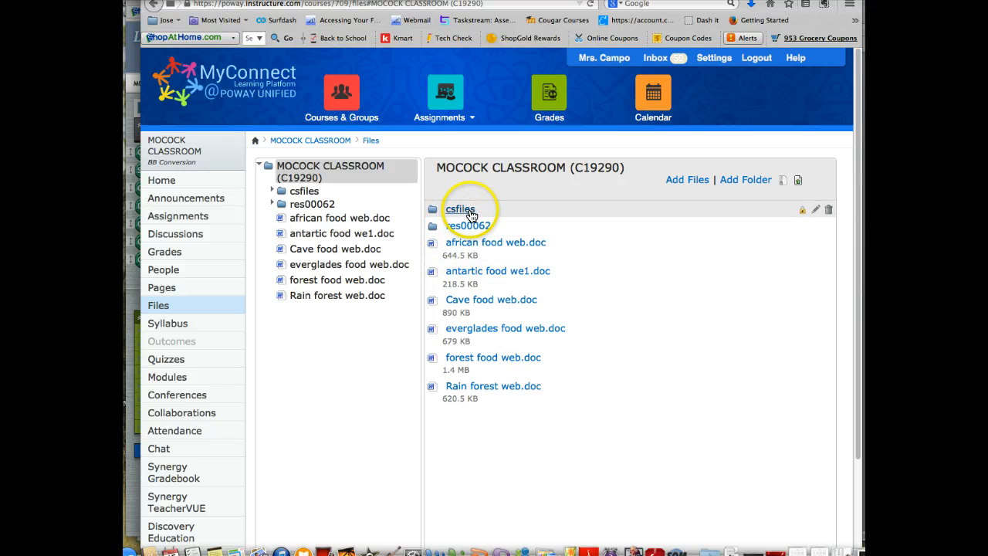
click(462, 210)
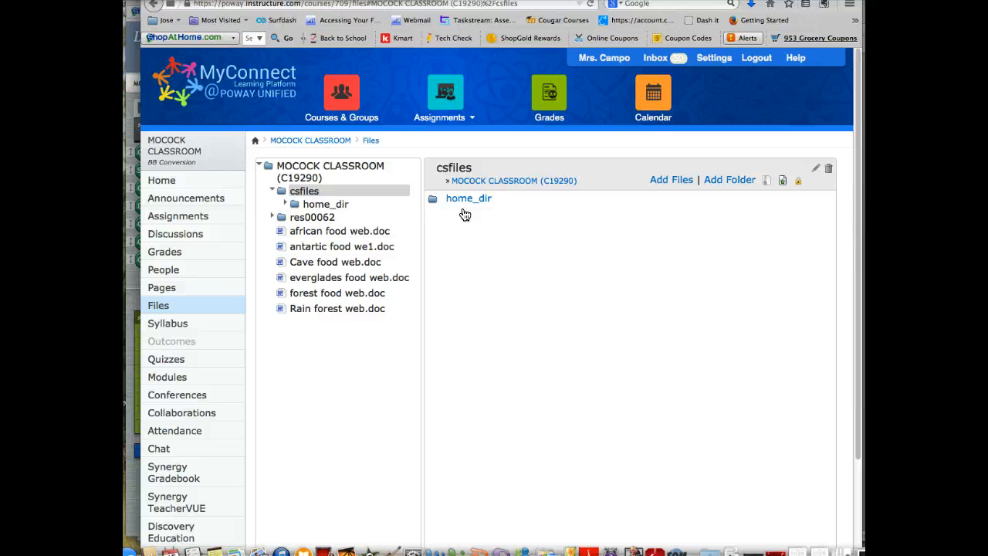
click(466, 202)
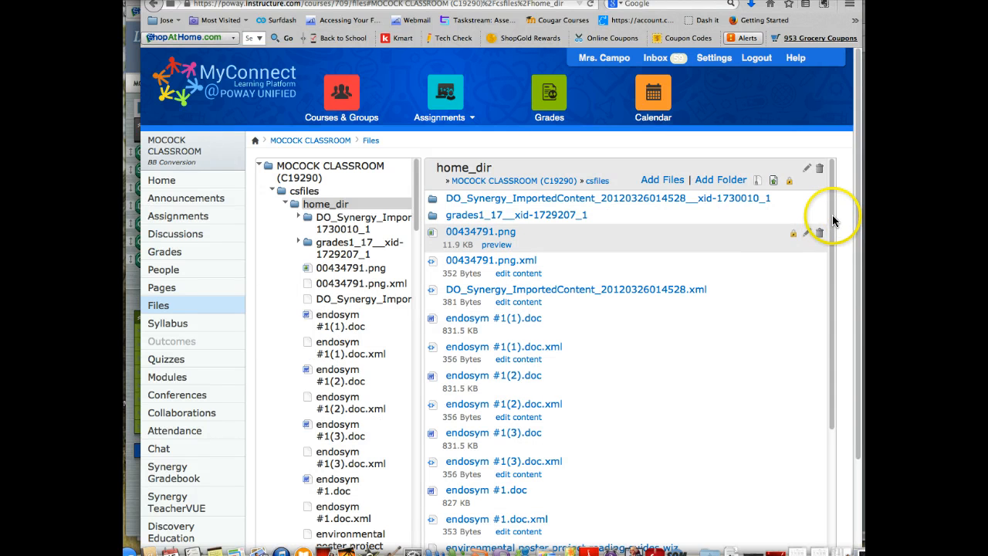
mouse_move(832, 222)
mouse_down()
mouse_move(835, 391)
mouse_move(818, 506)
mouse_move(829, 450)
mouse_move(829, 194)
mouse_up()
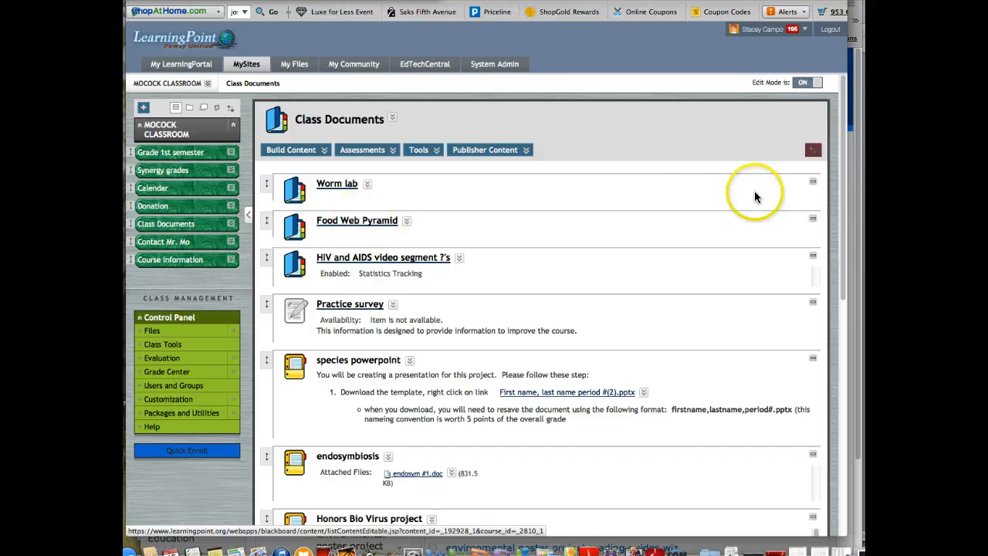
Open the course's Modules in MyConnect and narrow its window to expose the LearningPoint course menu.
click(850, 170)
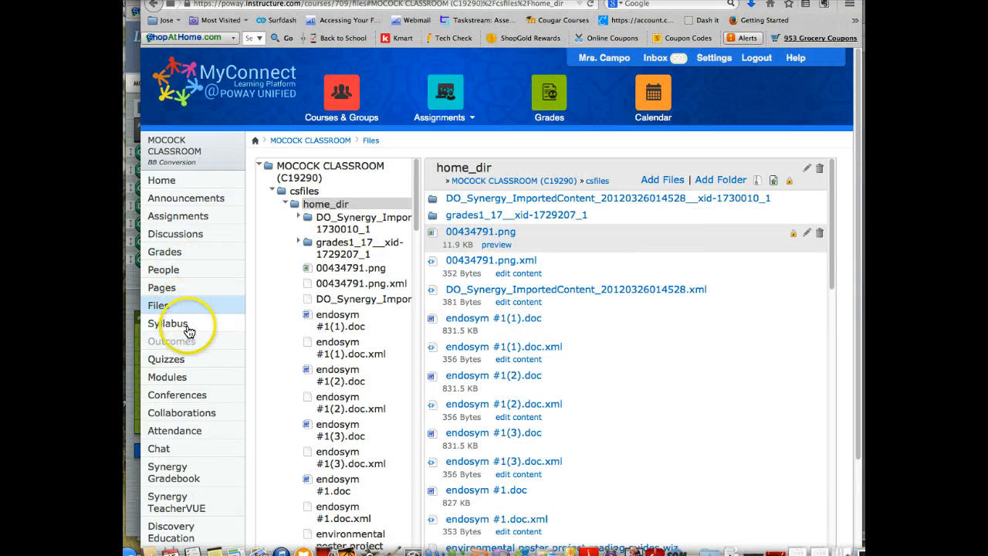
click(166, 381)
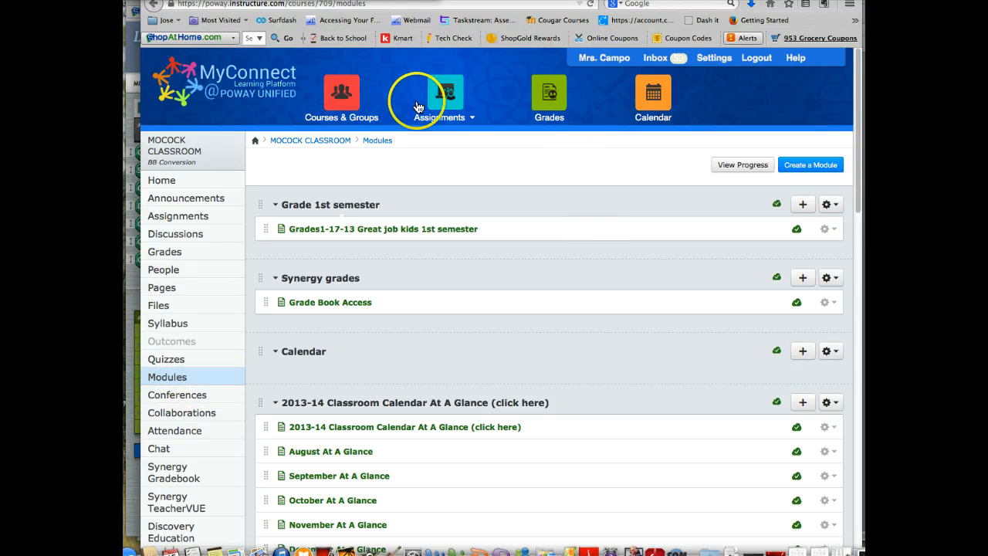
drag(140, 49, 263, 69)
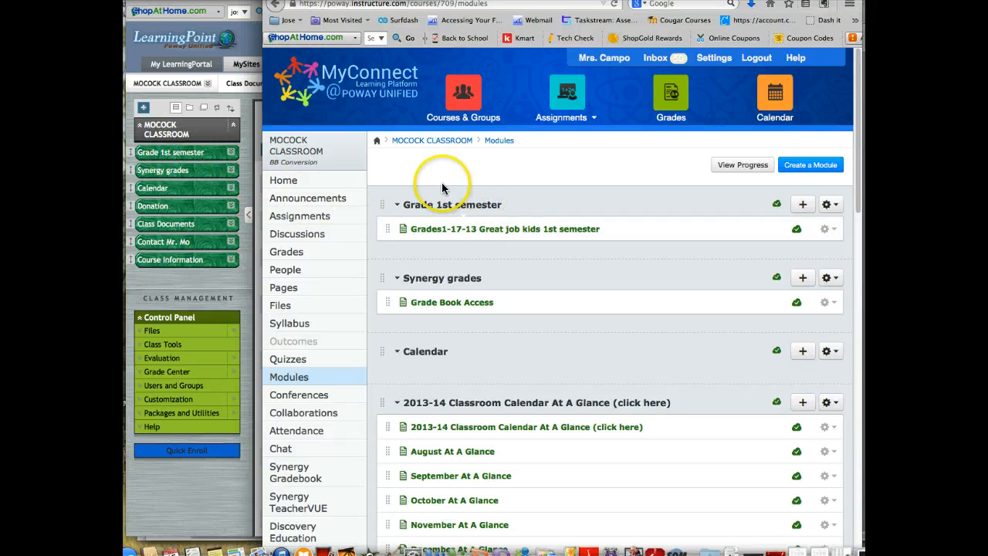
View the Grades1-17-13 Great job kids 1st semester item and return to the course's Modules.
click(460, 233)
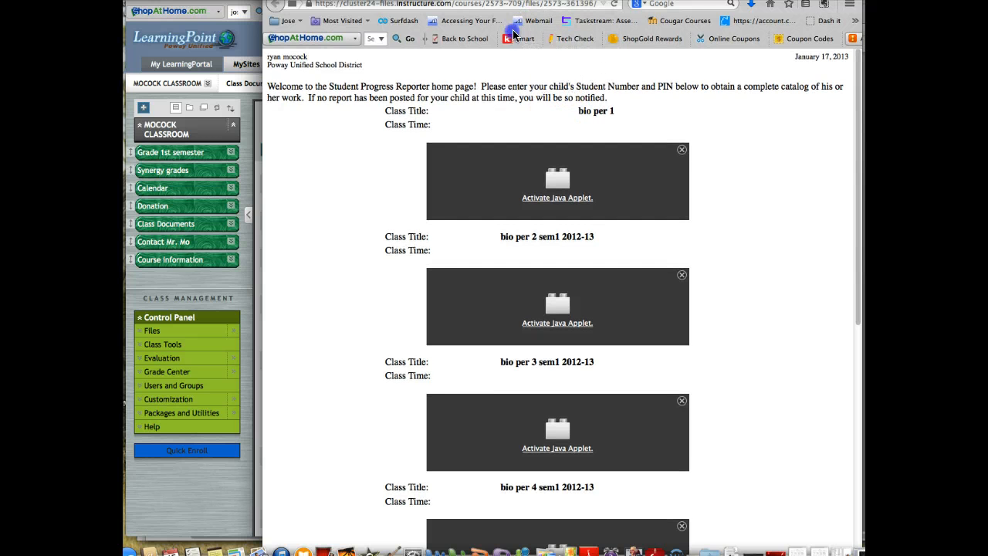
drag(656, 2, 654, 32)
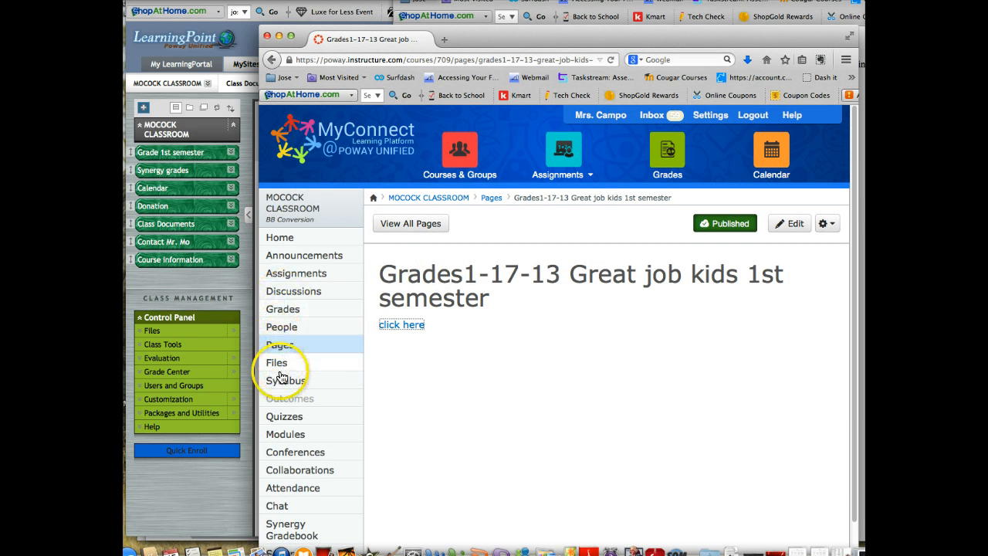
click(286, 437)
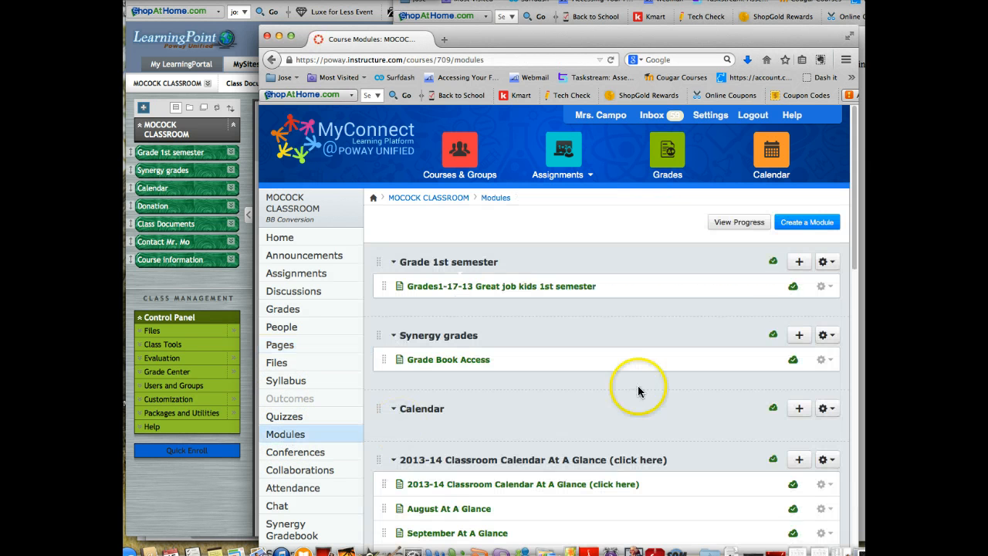
Compare the options offered for Grades1-17-13 Great job kids 1st semester in Modules and in the Pages list.
click(822, 286)
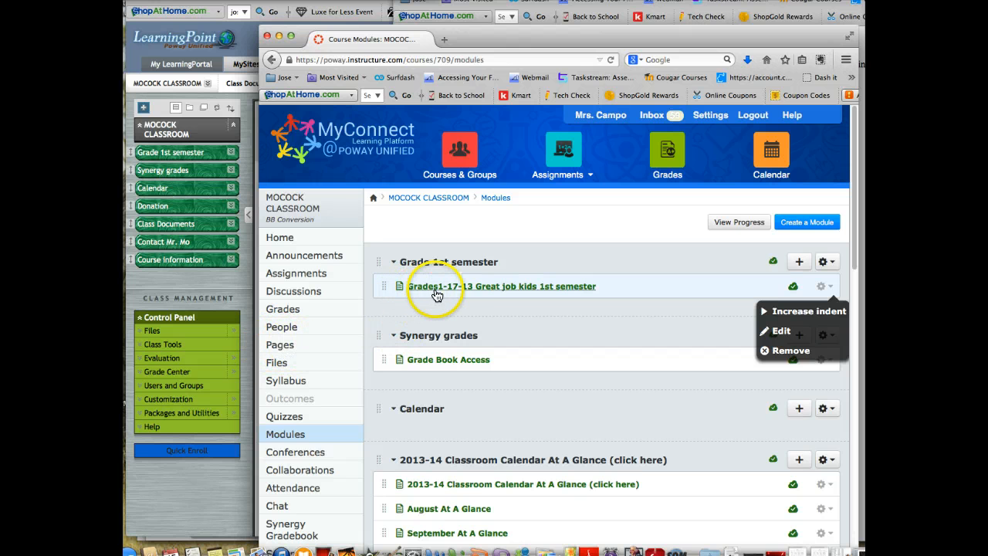
click(279, 347)
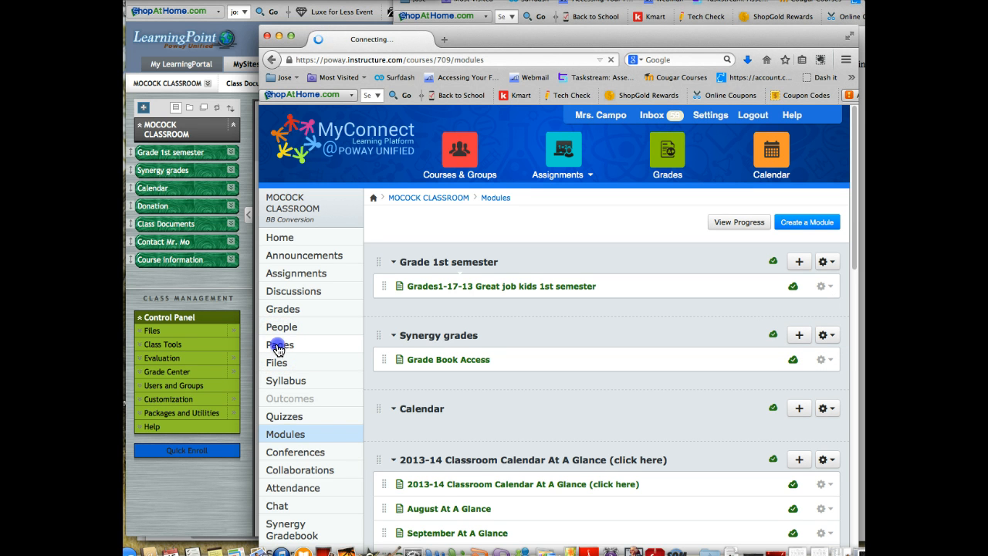
click(279, 347)
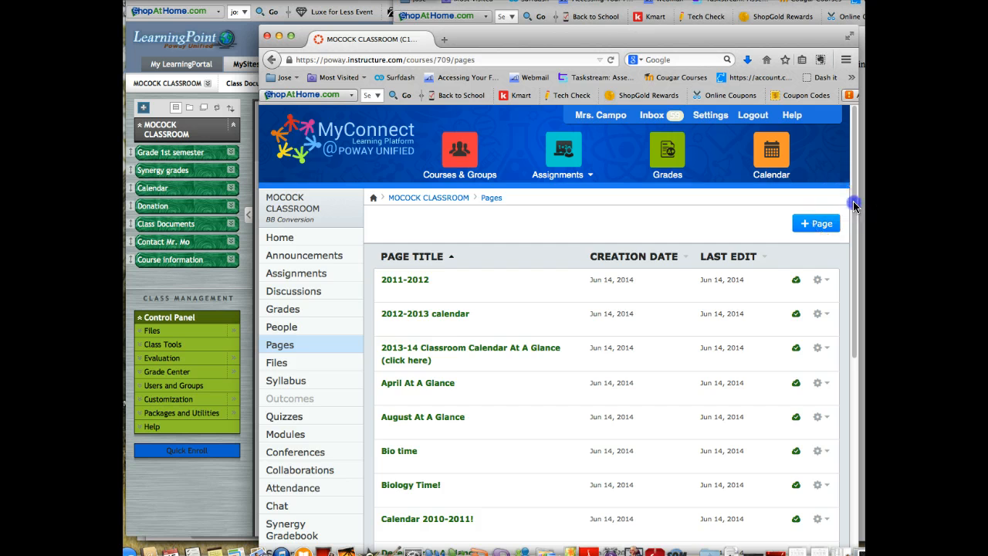
drag(852, 209, 845, 313)
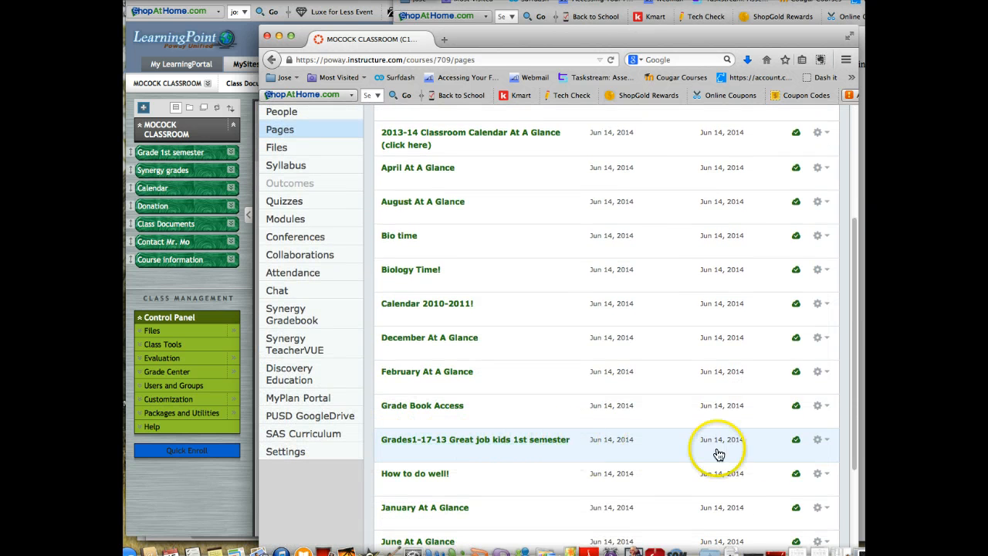
click(823, 442)
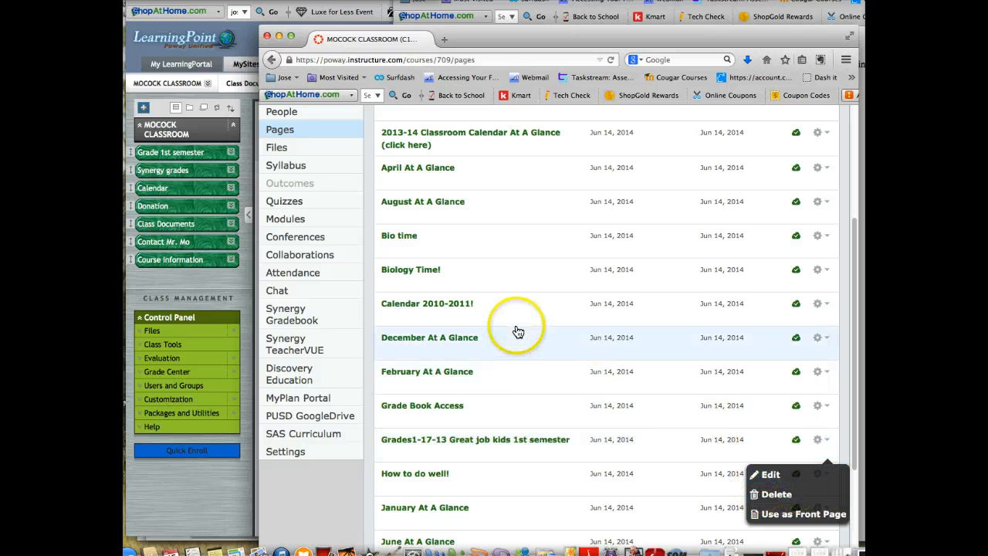
scroll(557, 325, down, 2)
scroll(555, 330, up, 4)
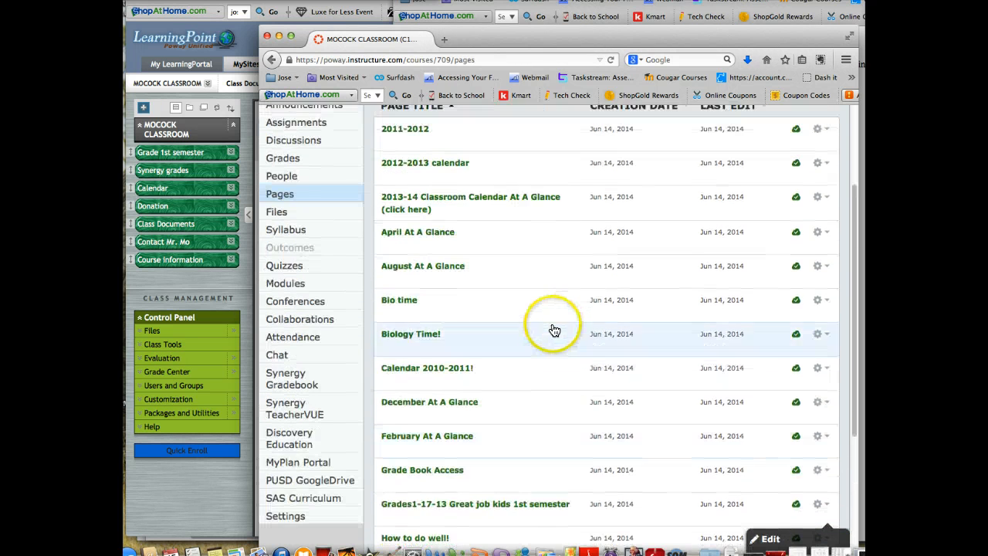
scroll(554, 330, up, 5)
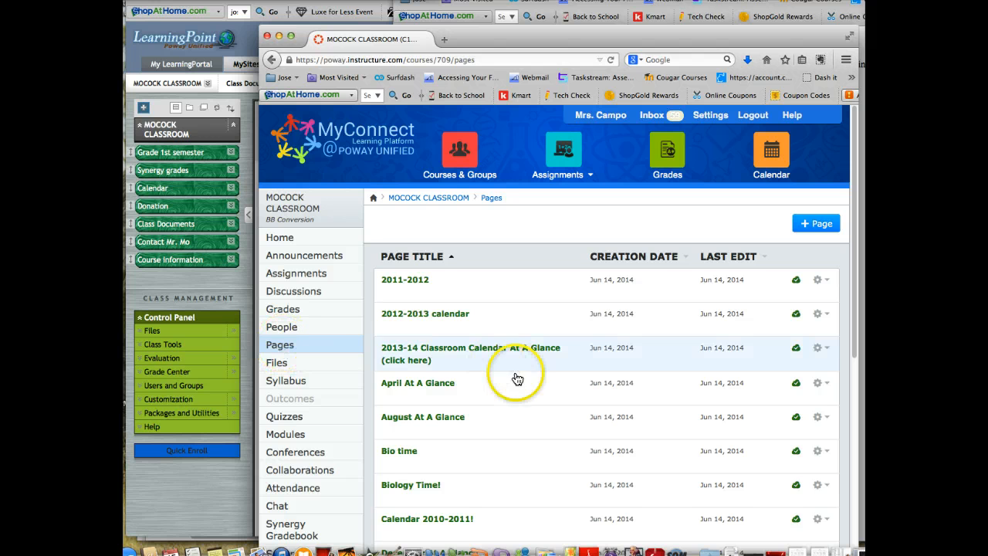
Open the course's Modules in MyConnect and compare them with the Class Documents area in LearningPoint.
click(303, 351)
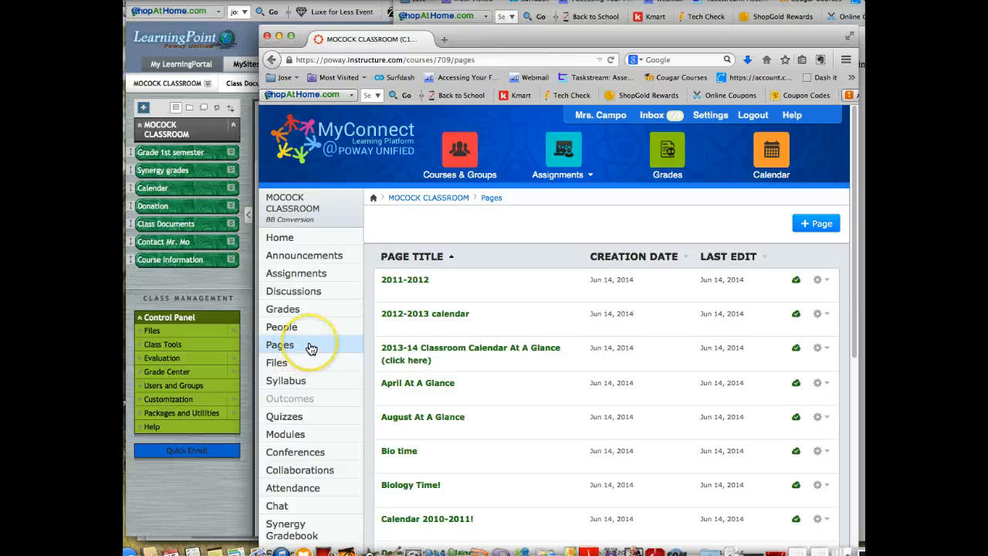
click(282, 436)
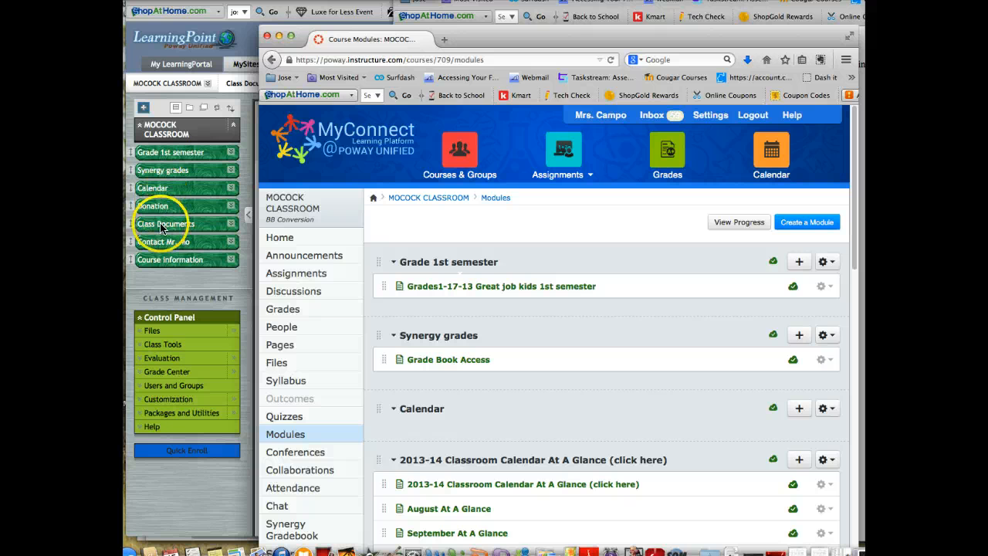
click(162, 278)
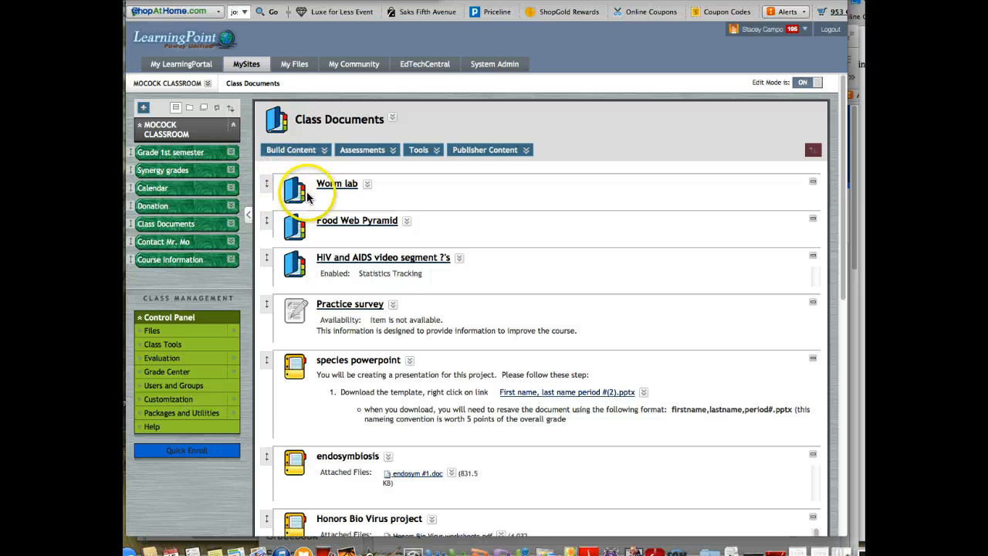
click(859, 32)
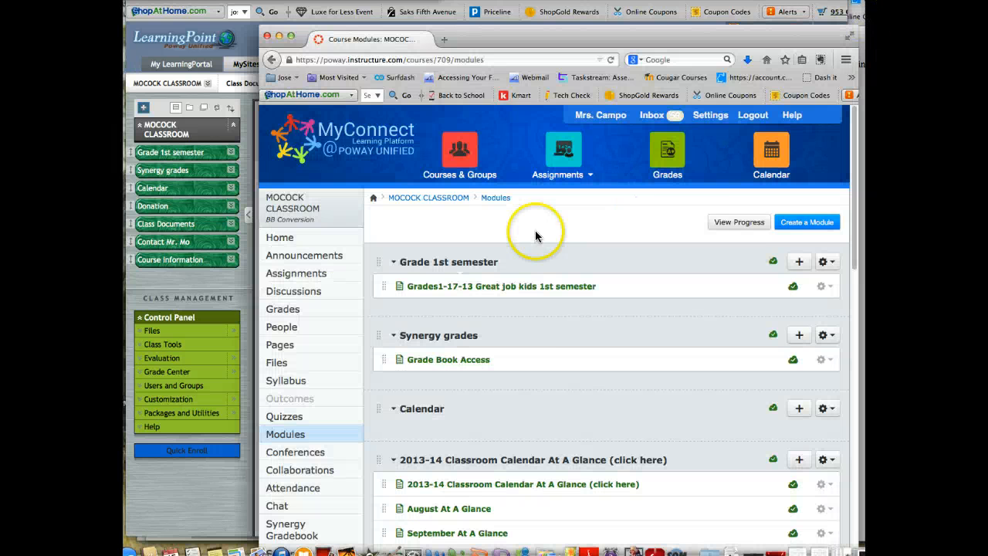
Collapse the 2013-14 Classroom Calendar At A Glance module and view the Worm Lab item alongside LearningPoint's Class Documents.
scroll(538, 335, down, 1)
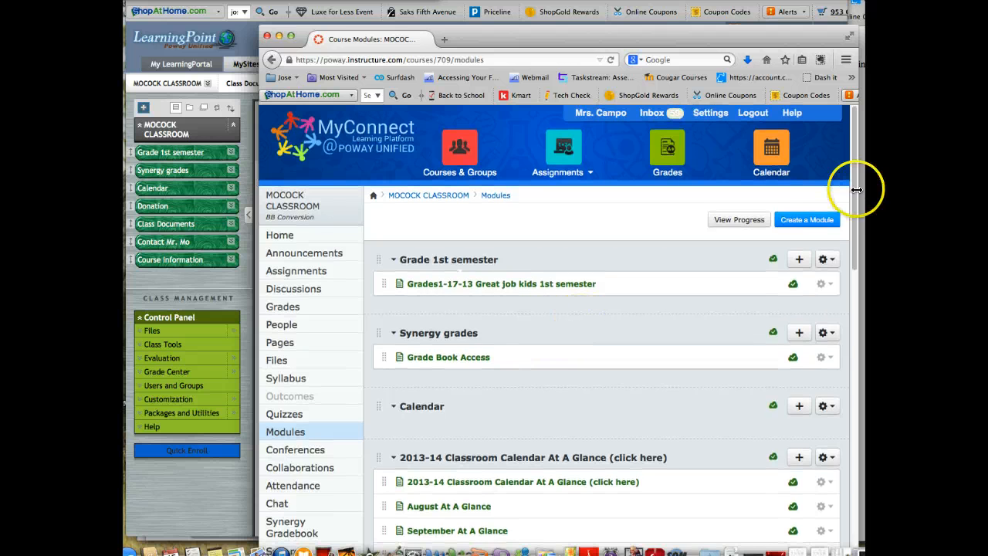
drag(855, 196, 843, 305)
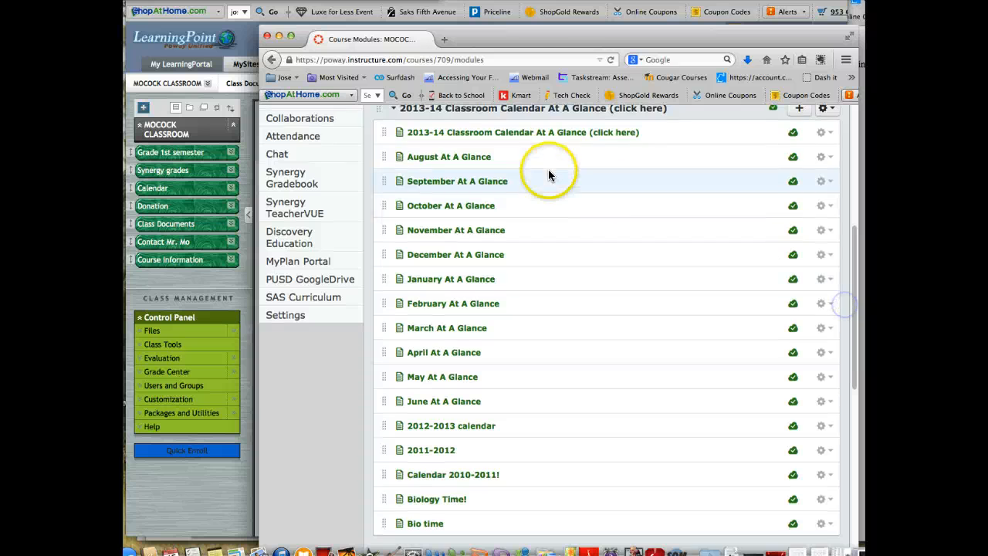
click(392, 109)
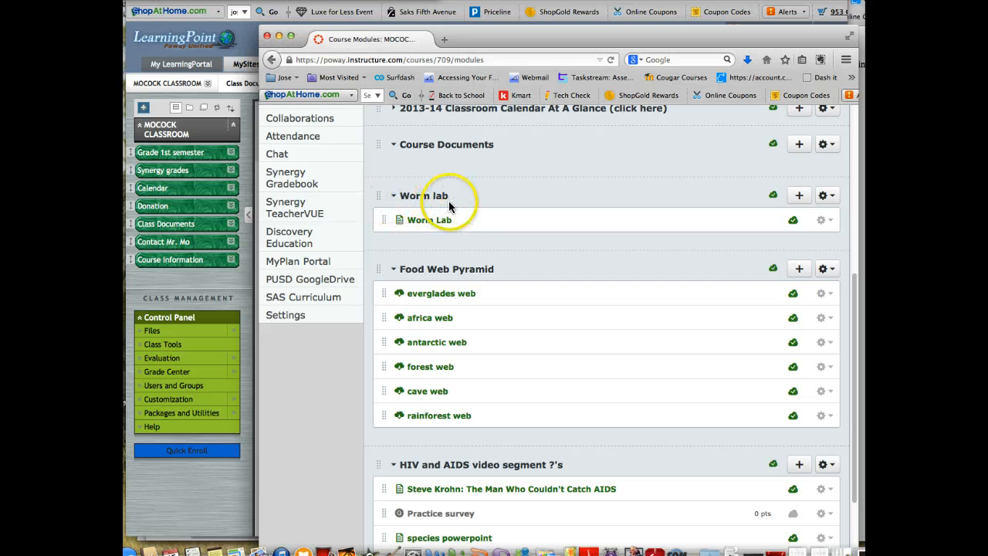
drag(516, 38, 656, 51)
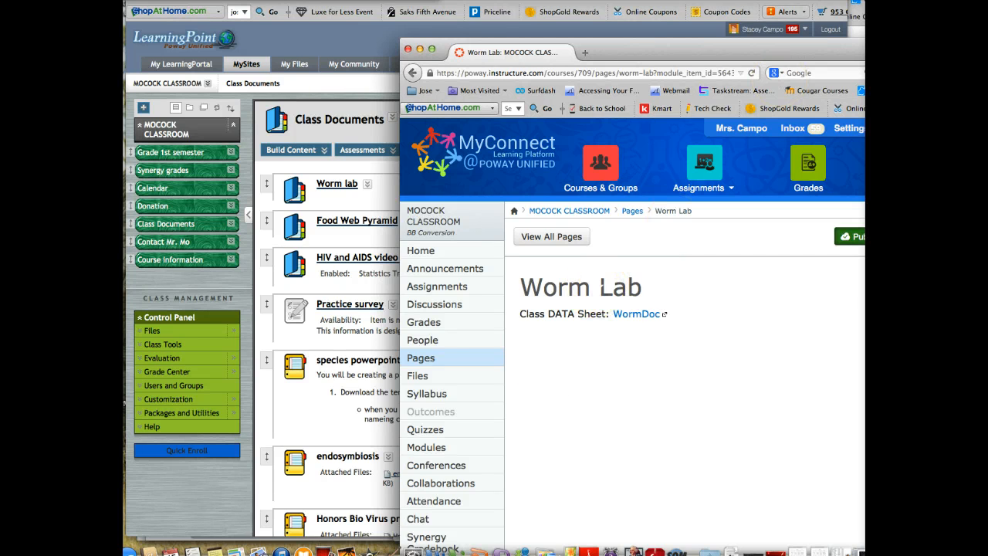
drag(713, 52, 594, 12)
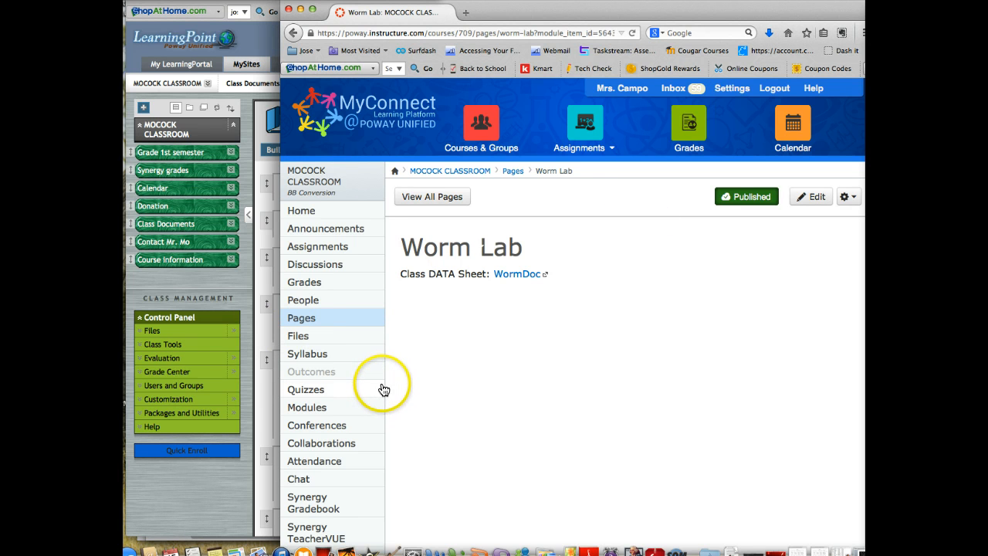
In the course's navigation settings, hide SAS Curriculum, PUSD GoogleDrive, MyPlan Portal, Discovery Education, Synergy Gradebook, Synergy TeacherVUE and Chat from students.
scroll(378, 356, down, 3)
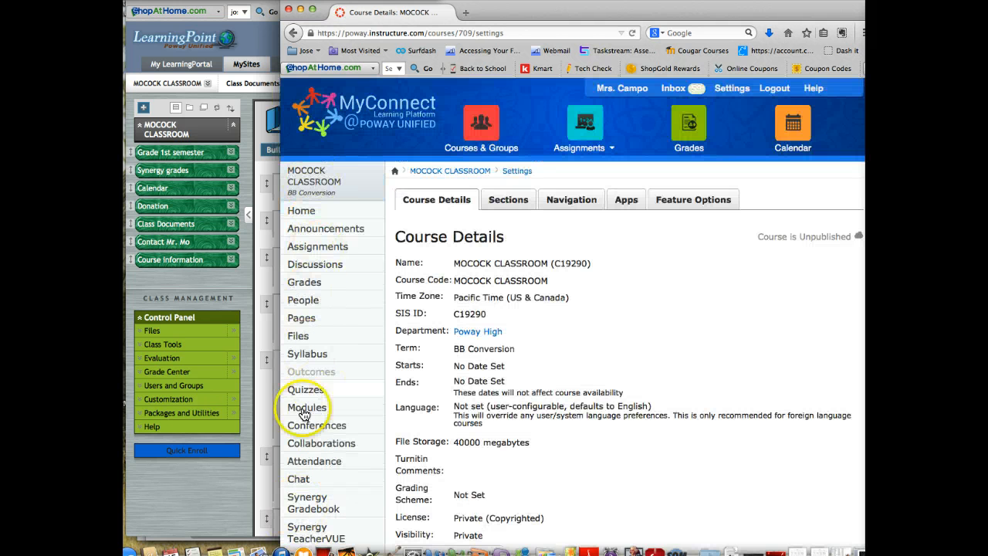
click(565, 201)
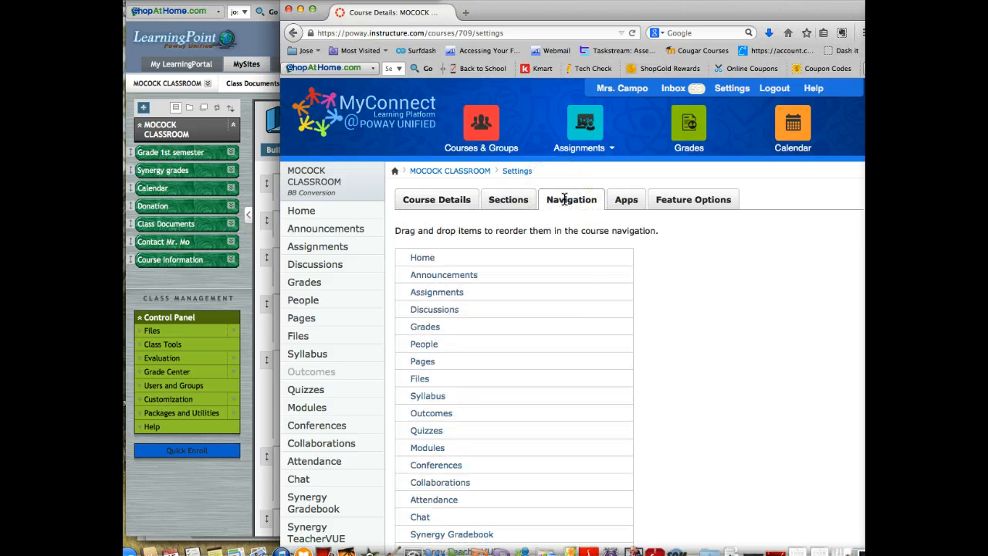
scroll(583, 330, down, 4)
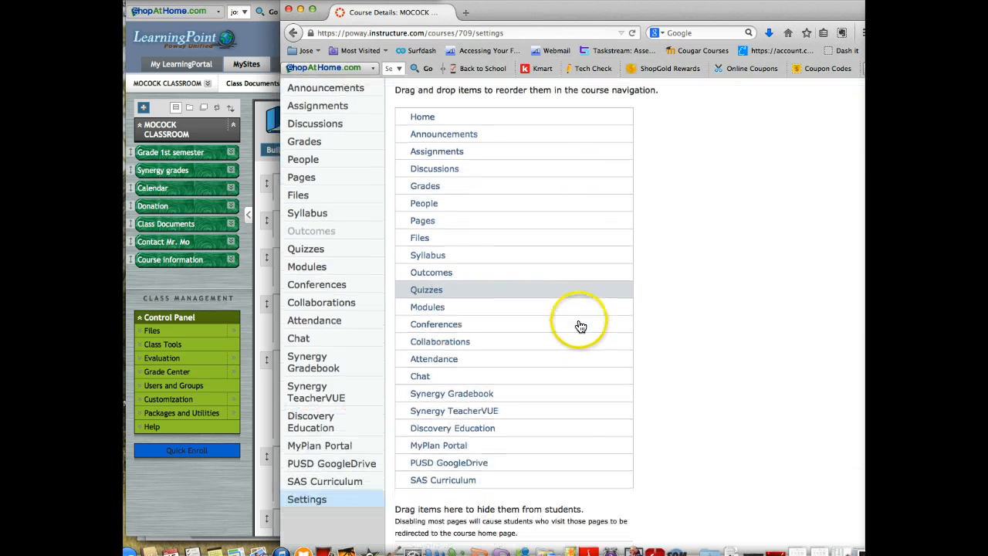
drag(444, 483, 444, 531)
drag(459, 466, 459, 517)
drag(459, 446, 452, 515)
drag(453, 425, 452, 486)
drag(453, 390, 441, 470)
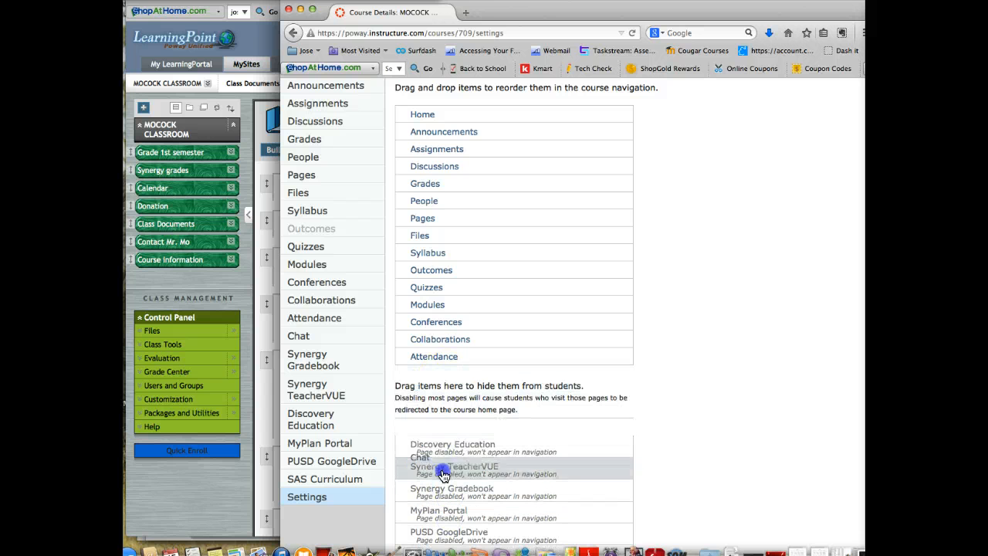
Hide Attendance, Collaborations, Conferences, Quizzes, Outcomes and Syllabus from students in the course navigation.
drag(451, 356, 443, 433)
drag(476, 342, 474, 401)
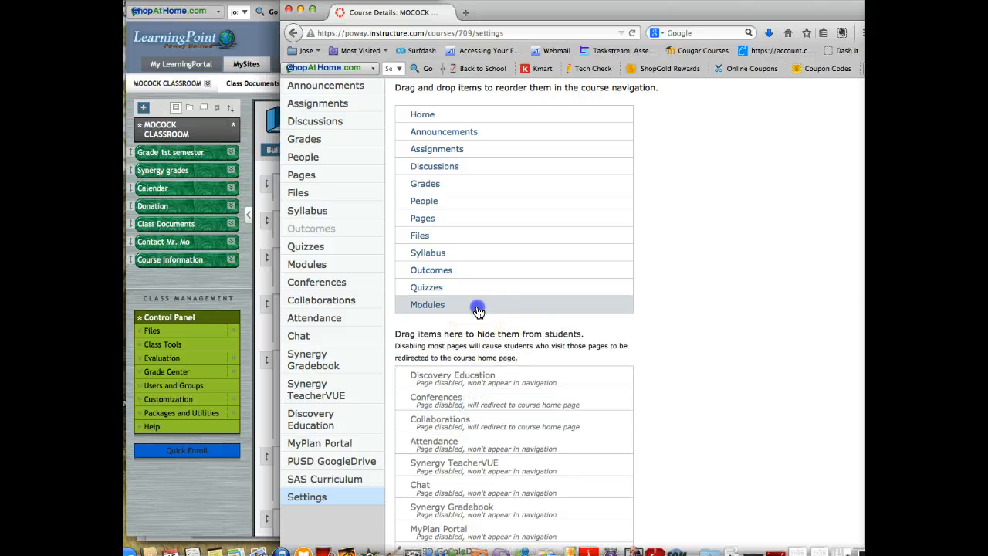
drag(469, 289, 469, 388)
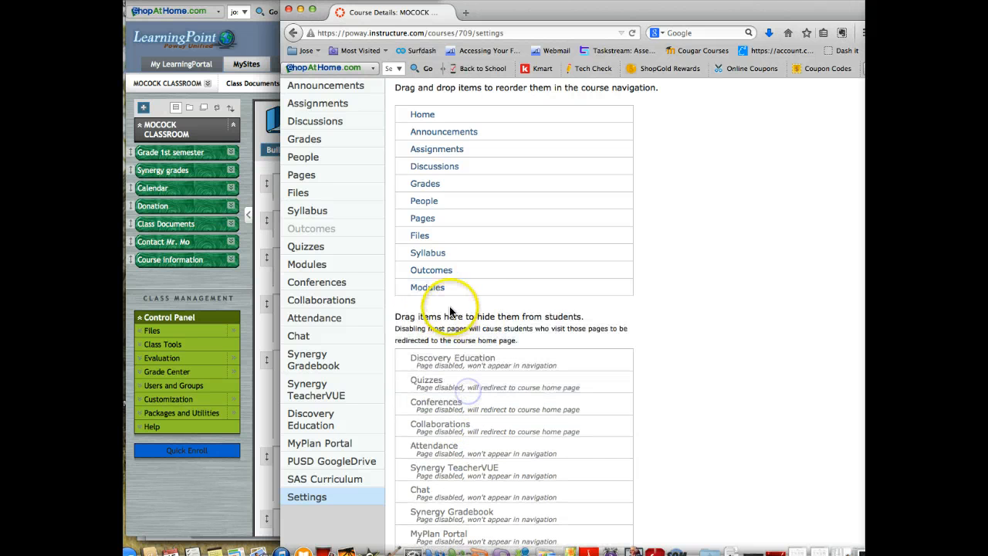
drag(492, 278, 478, 397)
drag(493, 253, 497, 421)
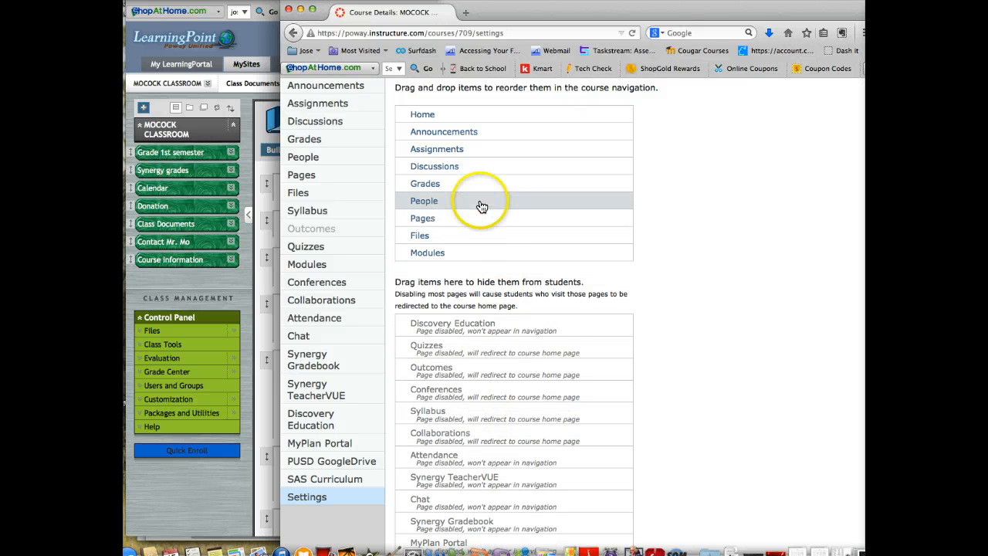
Hide People, Grades, Discussions, Assignments, Modules, Pages and Files from students, keeping only Home and Announcements in the course navigation.
drag(419, 204, 499, 394)
drag(496, 185, 463, 279)
drag(520, 155, 463, 387)
drag(458, 185, 463, 246)
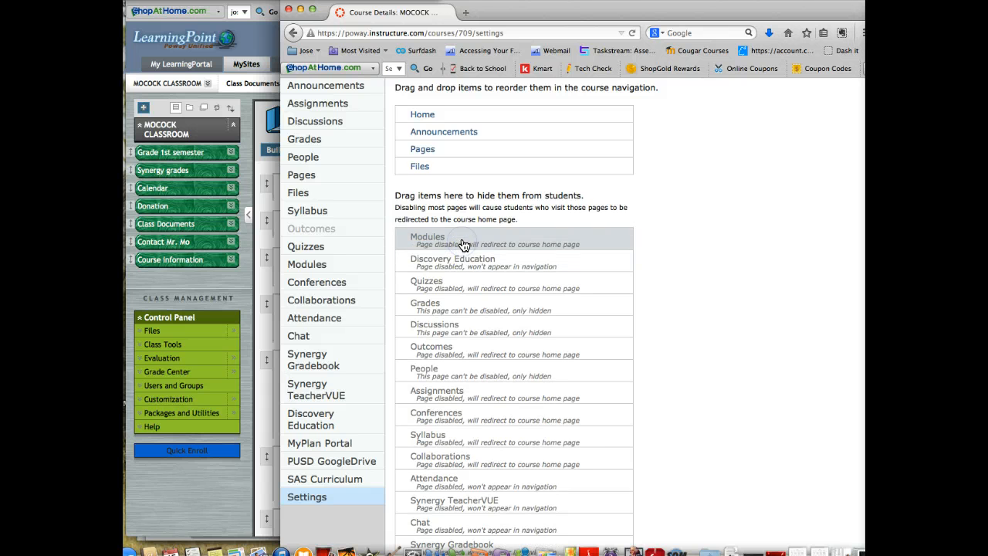
drag(434, 150, 452, 257)
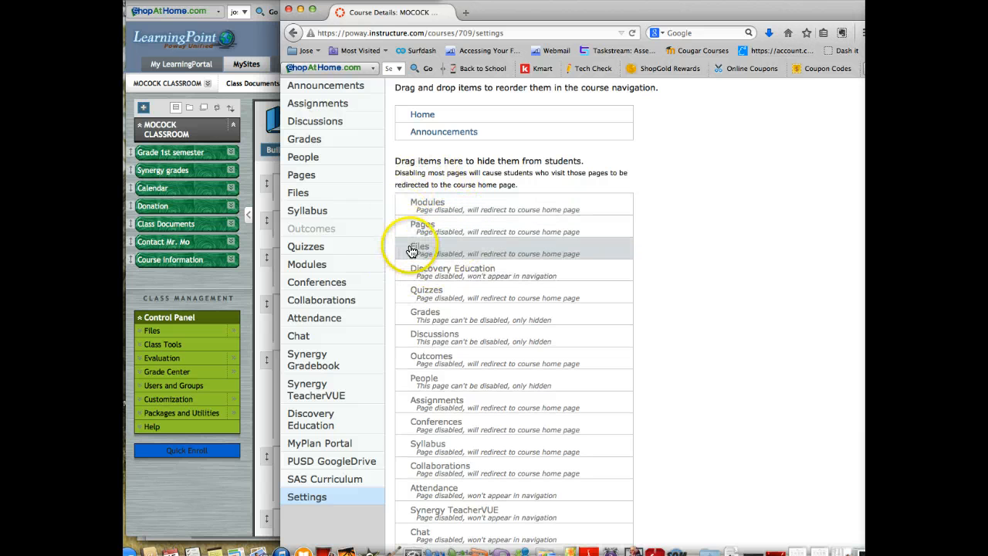
Save the course navigation changes and open the course's home page.
scroll(670, 451, down, 5)
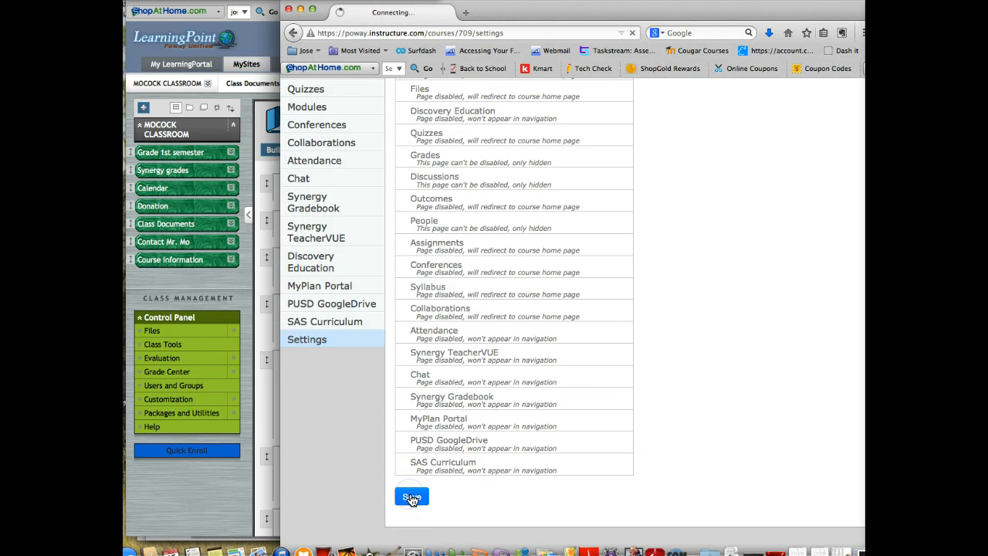
click(399, 490)
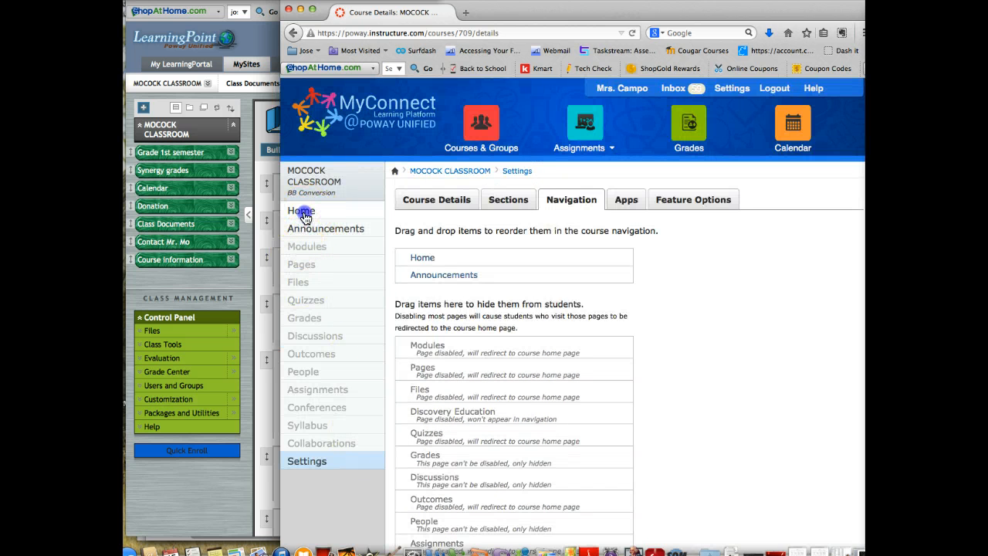
click(303, 213)
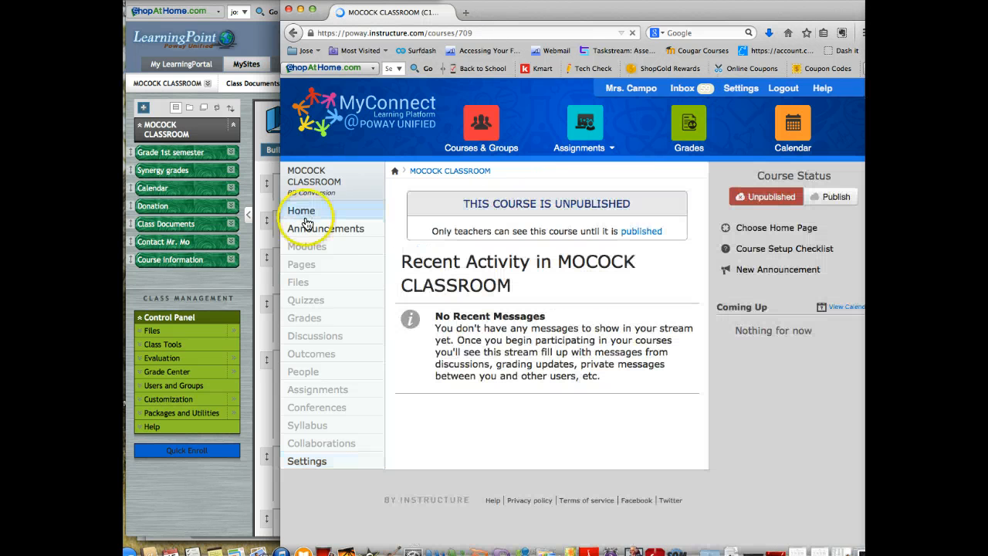